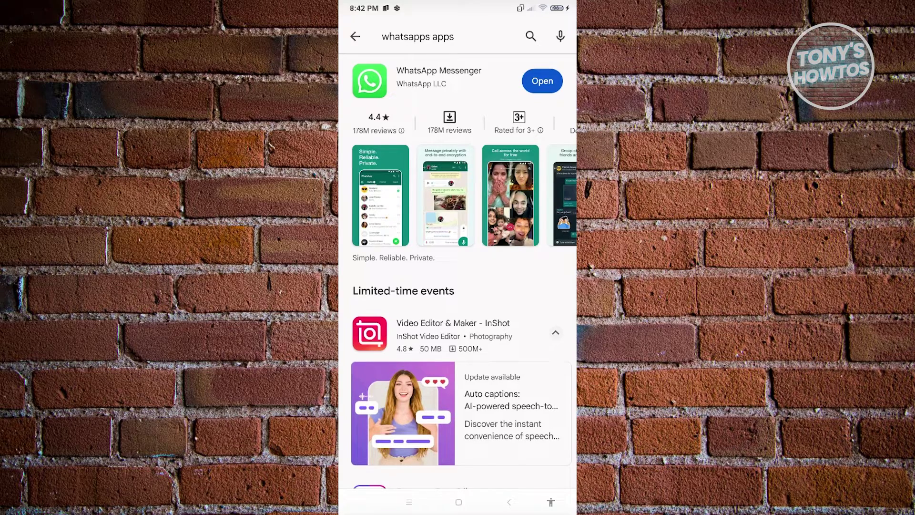
# - Open WhatsApp Messenger from its Google Play Store listing
pyautogui.click(541, 81)
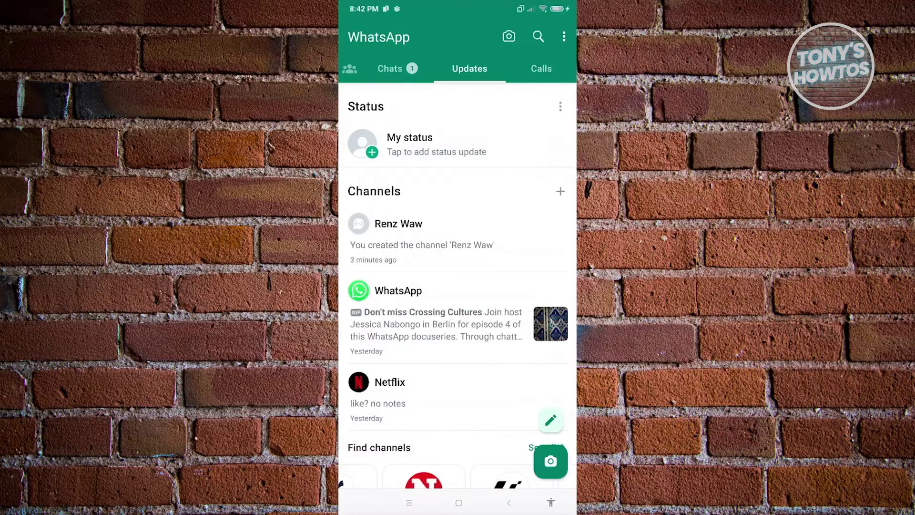
pyautogui.click(389, 68)
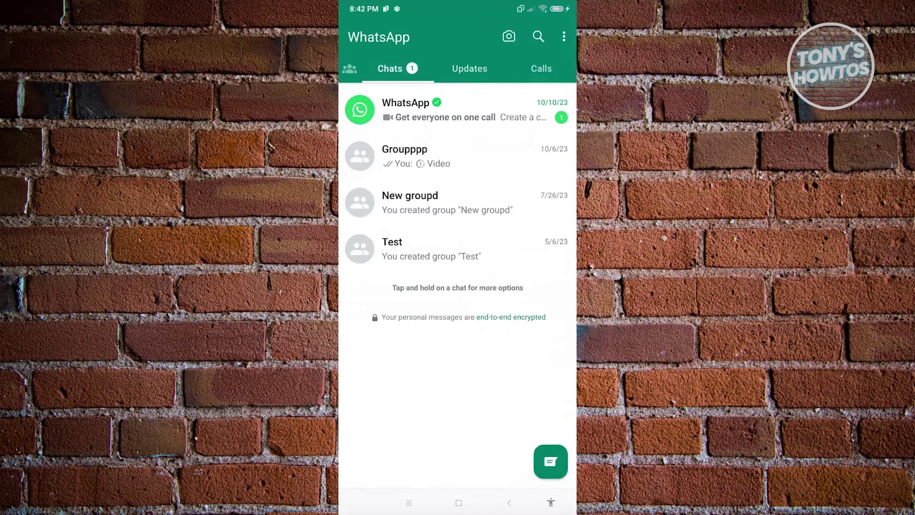
pyautogui.click(469, 69)
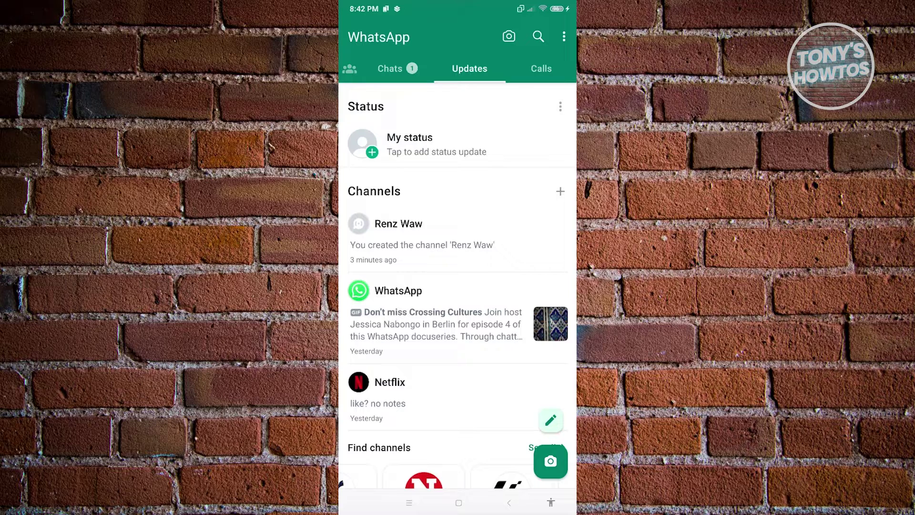
pyautogui.scroll(-3, 458, 286)
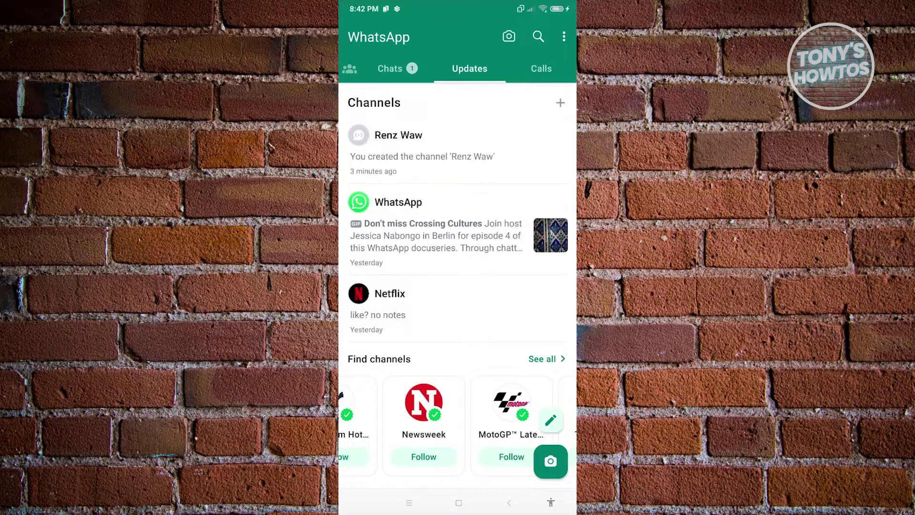
pyautogui.click(443, 229)
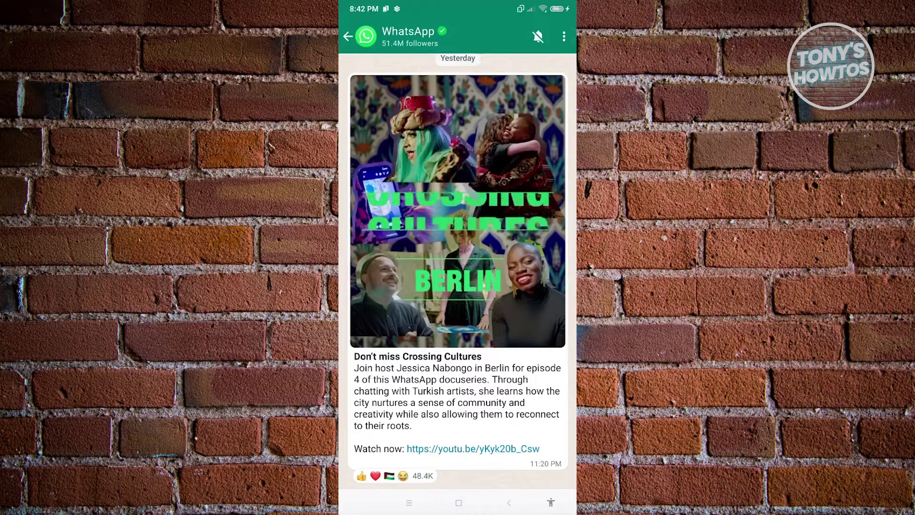
# - Unfollow the official WhatsApp channel from its menu and return to Updates
pyautogui.click(564, 35)
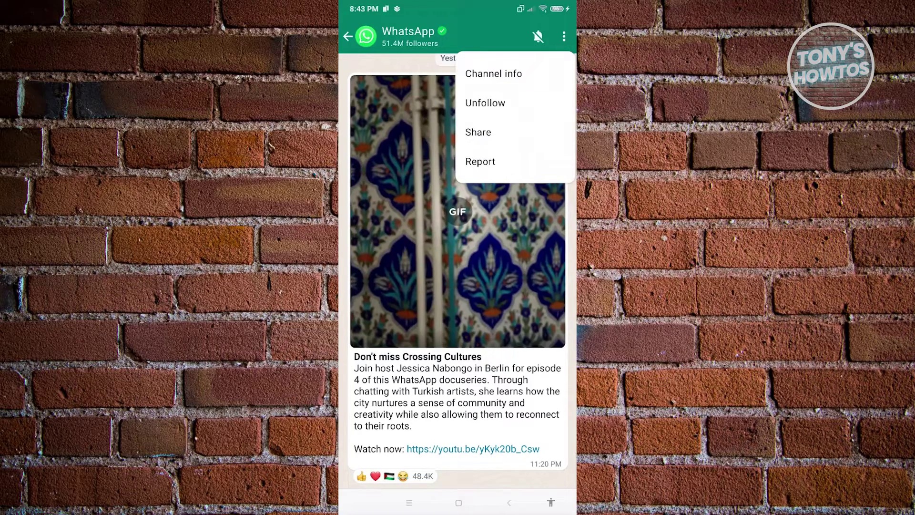
pyautogui.click(485, 102)
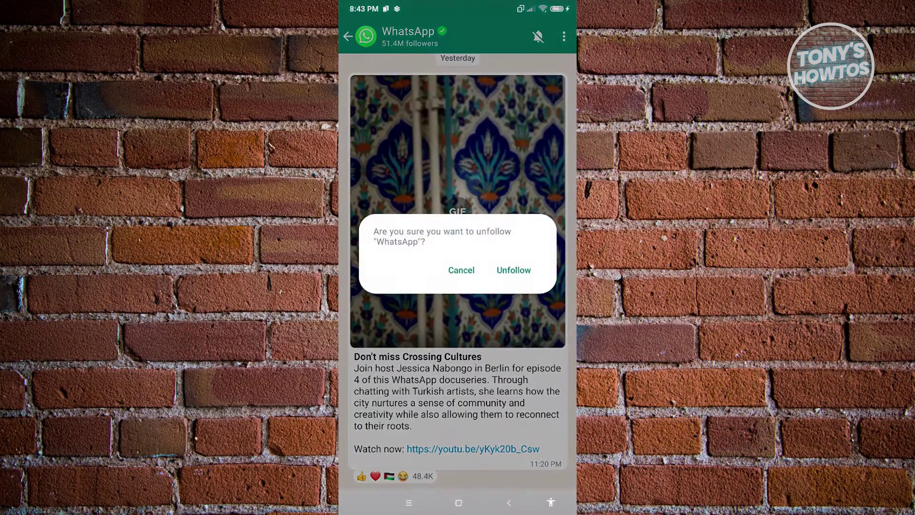
pyautogui.click(513, 270)
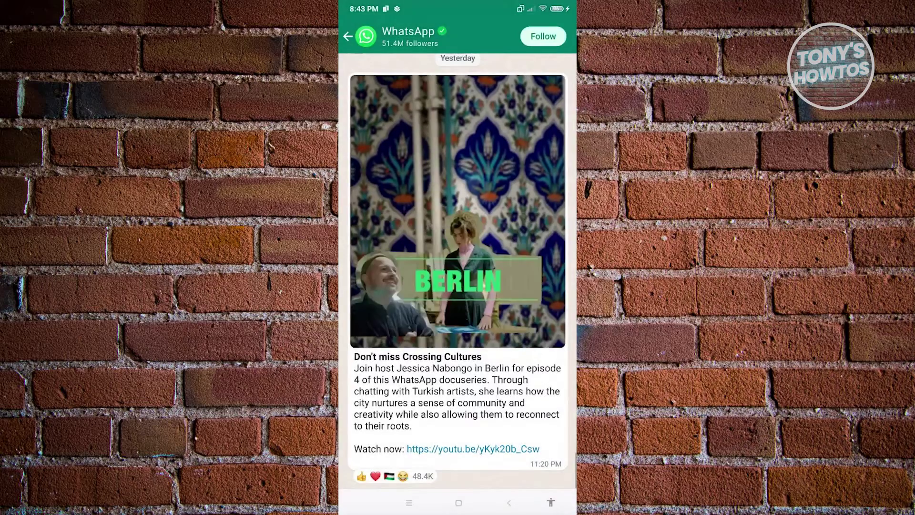
pyautogui.click(349, 35)
pyautogui.scroll(2, 458, 250)
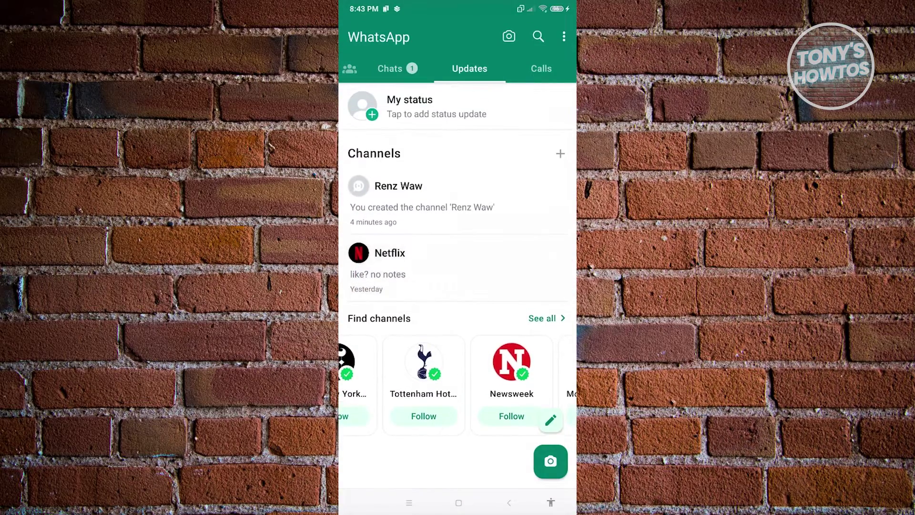